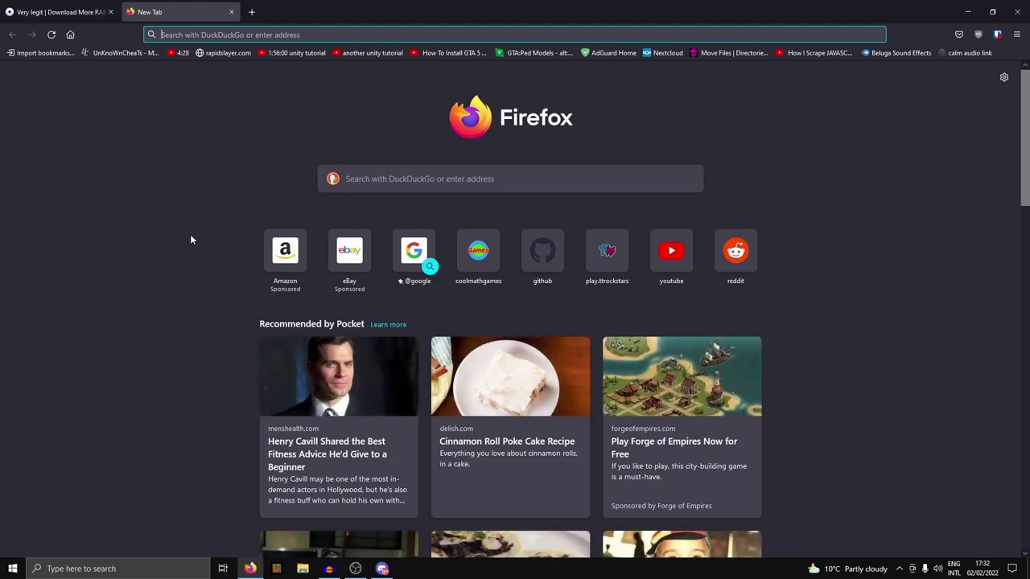
Go to github.com and open the Discord-Catfish-Finder repository.
type("github.com/")
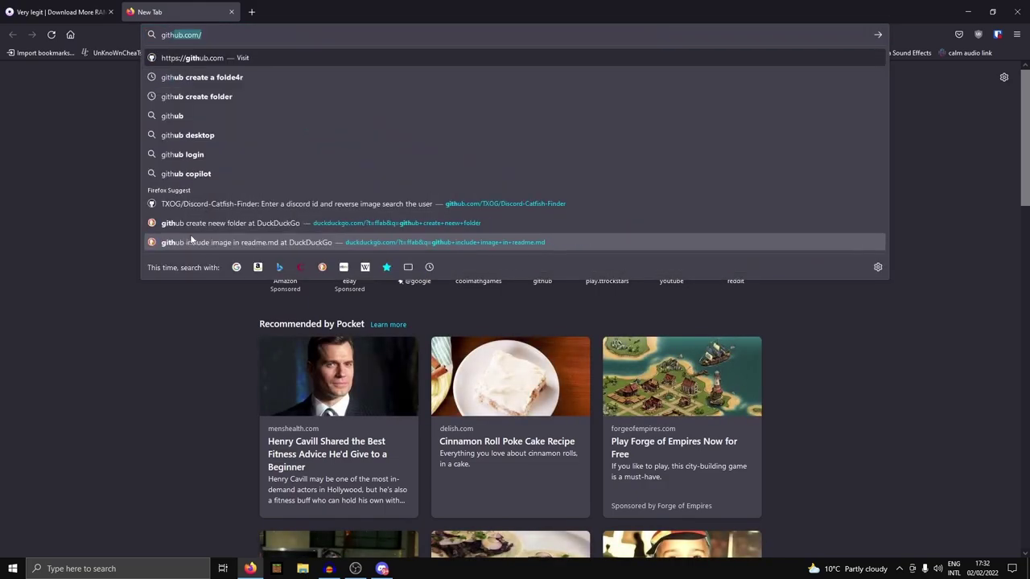
key("Return")
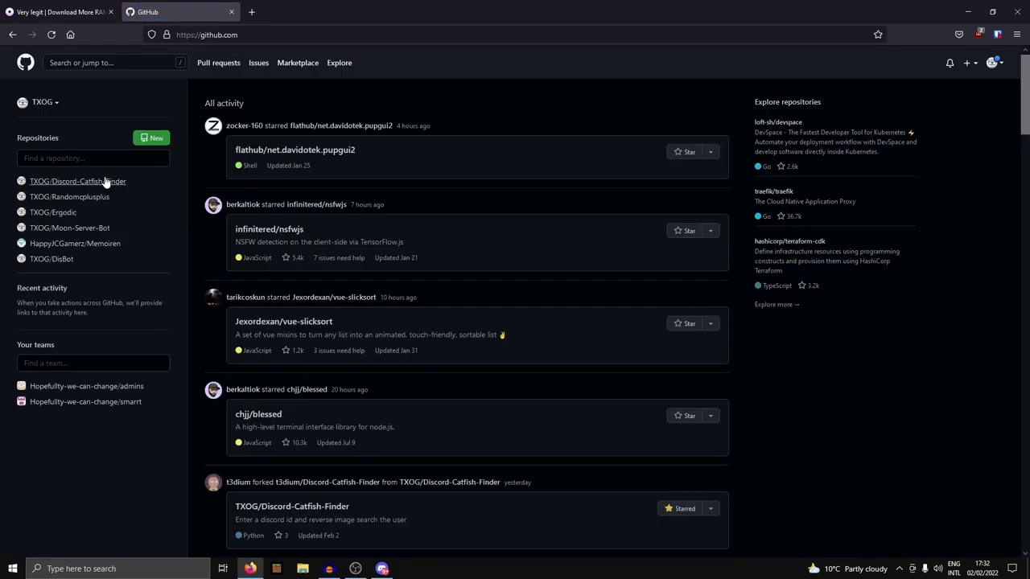
left_click(78, 181)
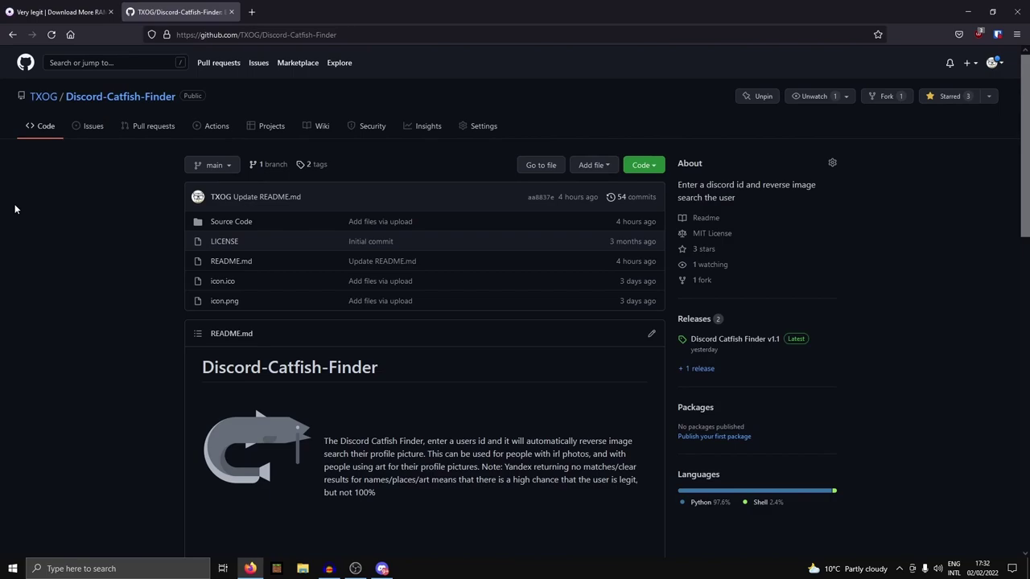
Read the repository README's project description and its Windows and Linux installation instructions.
scroll(113, 282, "down", 2)
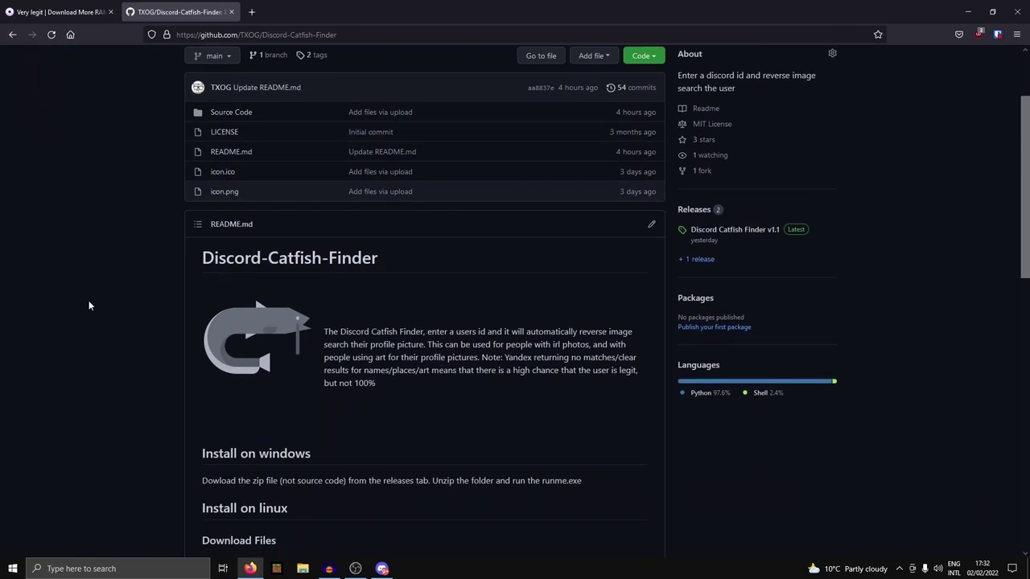
scroll(102, 315, "down", 2)
scroll(149, 202, "up", 2)
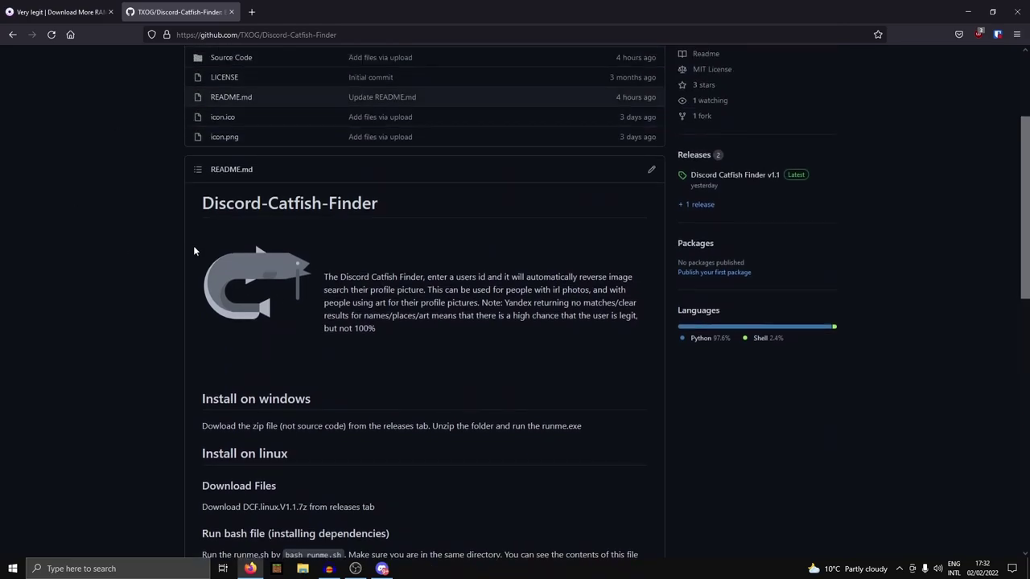
scroll(122, 235, "down", 3)
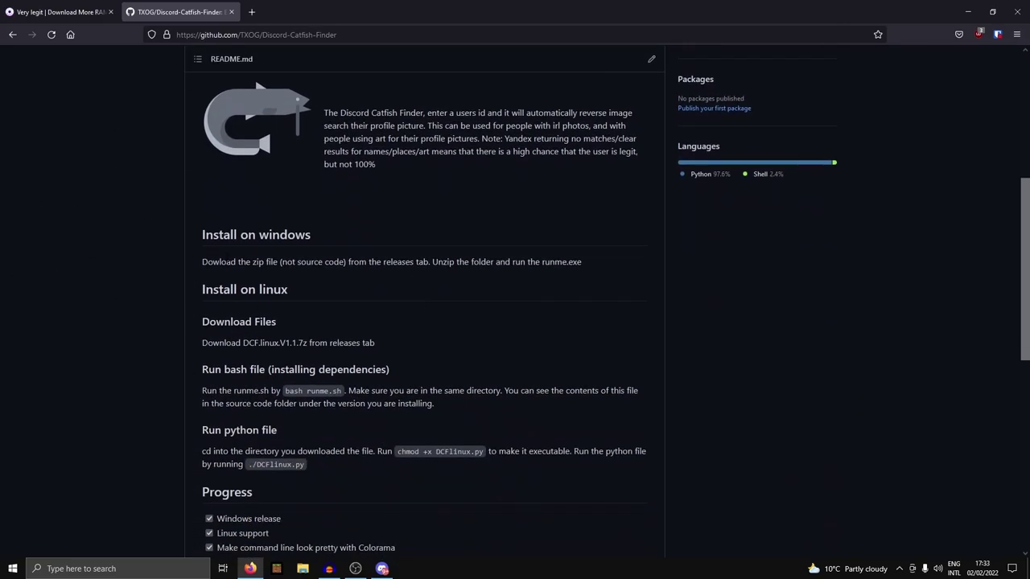
left_click_drag(227, 262, 418, 272)
left_click(417, 271)
scroll(376, 199, "down", 2)
scroll(147, 330, "down", 3)
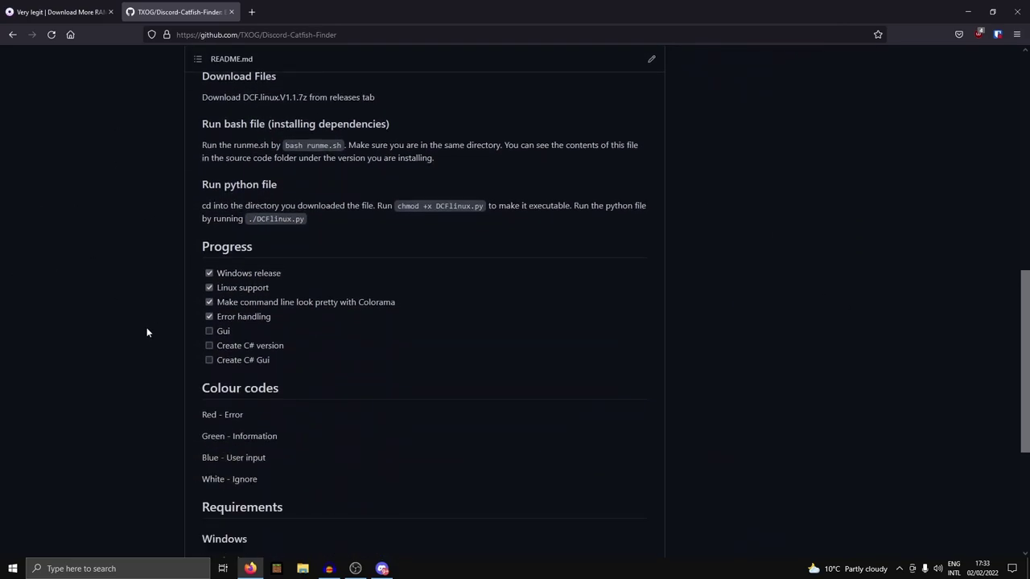
Examine the README's progress list, colour codes and the Windows and Linux requirements.
scroll(334, 317, "down", 3)
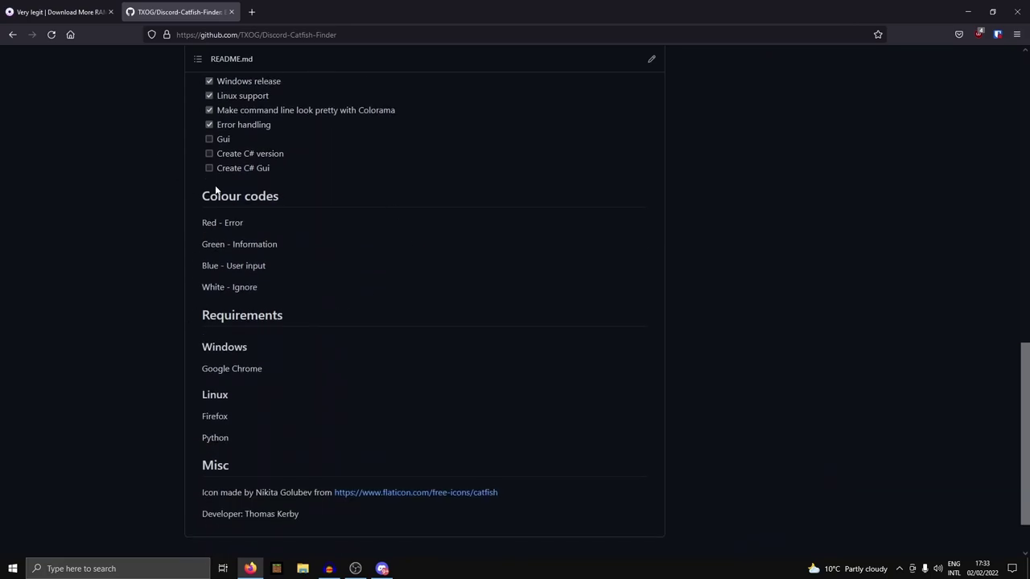
left_click_drag(342, 196, 274, 198)
scroll(275, 198, "down", 1)
left_click_drag(202, 224, 240, 253)
left_click(304, 259)
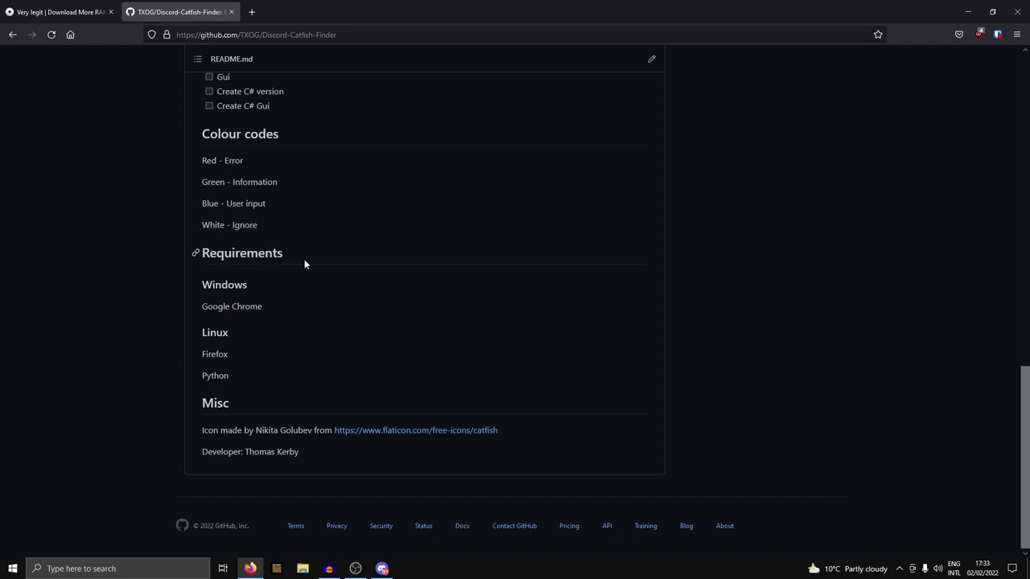
left_click_drag(273, 309, 201, 306)
left_click(201, 308)
scroll(122, 394, "up", 12)
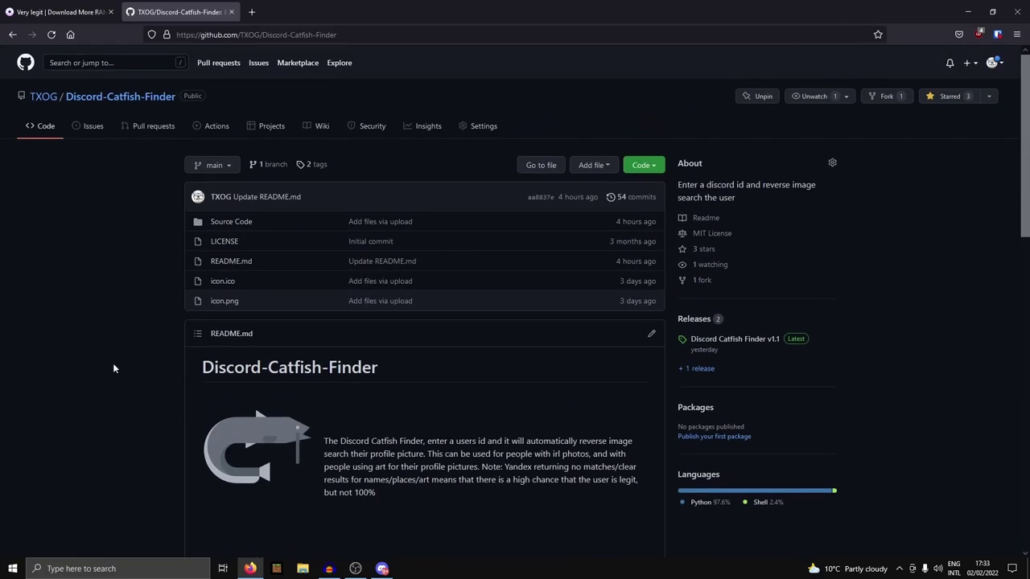
Open main.py from the V1.1 folder of the repository's Windows source code.
left_click(216, 222)
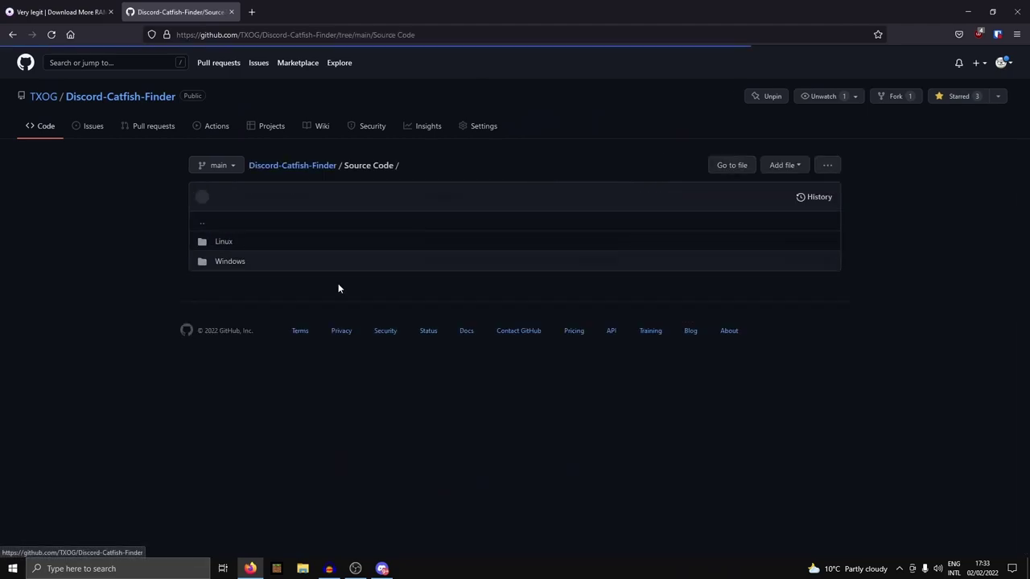
left_click(230, 262)
left_click(219, 265)
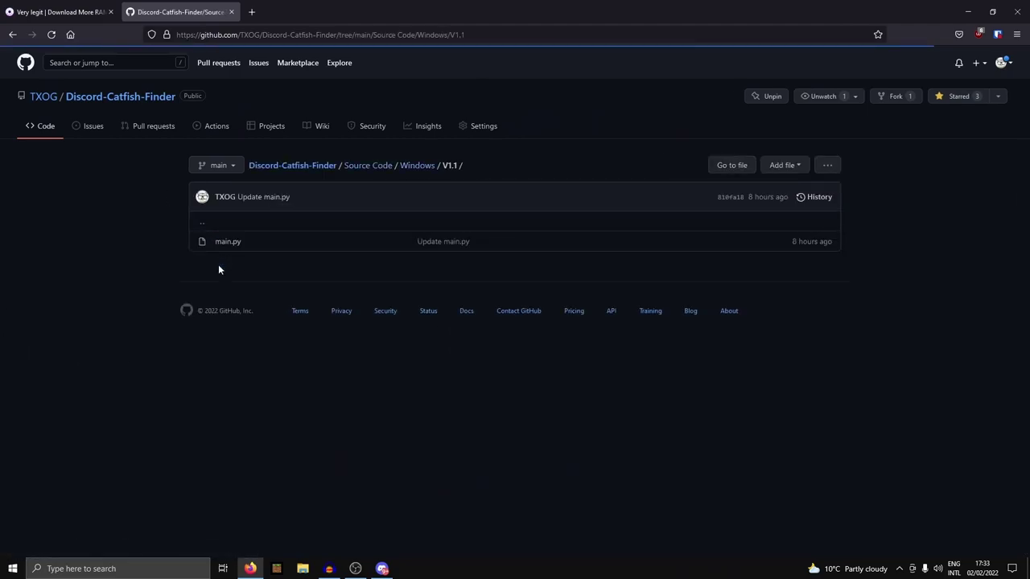
left_click(228, 242)
Review the code in main.py, including the import statements and the scraping function.
scroll(343, 342, "down", 3)
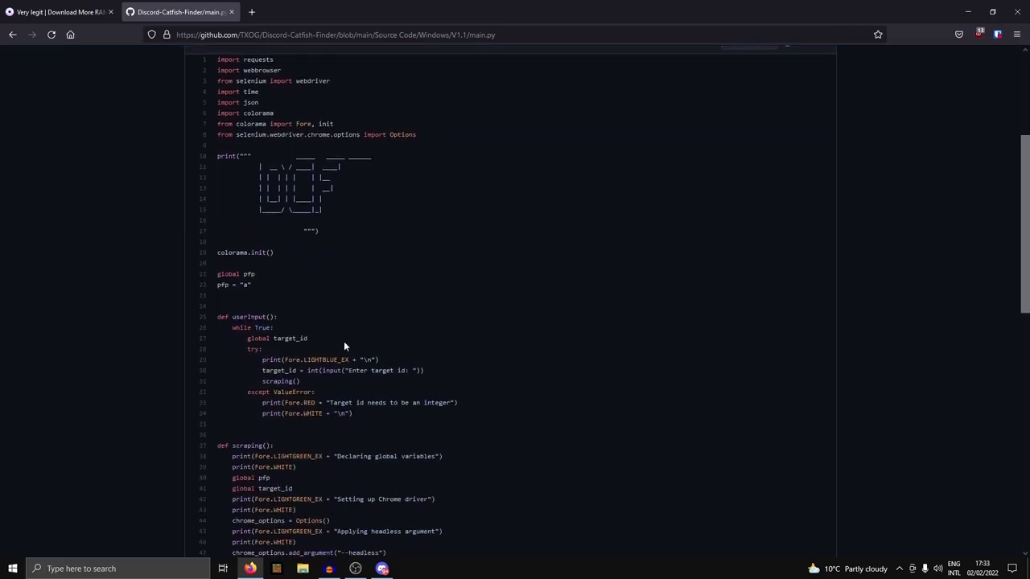
scroll(343, 341, "down", 8)
scroll(307, 366, "up", 11)
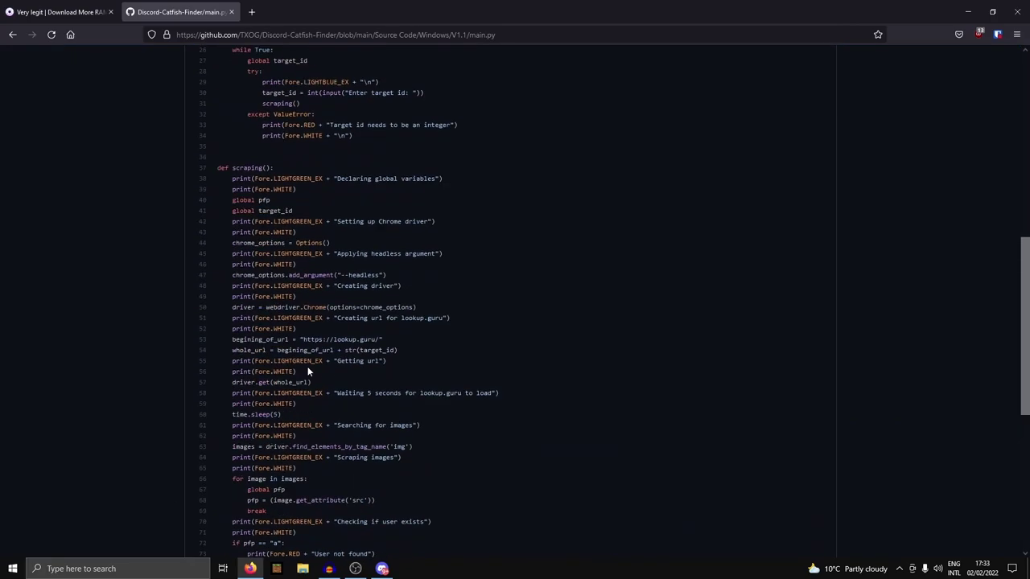
left_click_drag(219, 289, 239, 300)
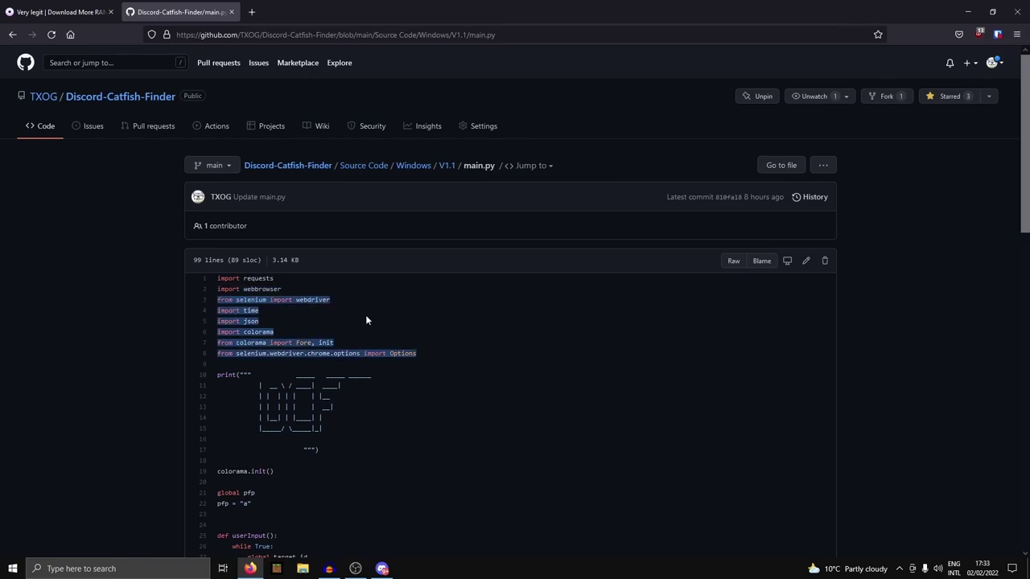
scroll(106, 350, "down", 5)
scroll(121, 340, "down", 3)
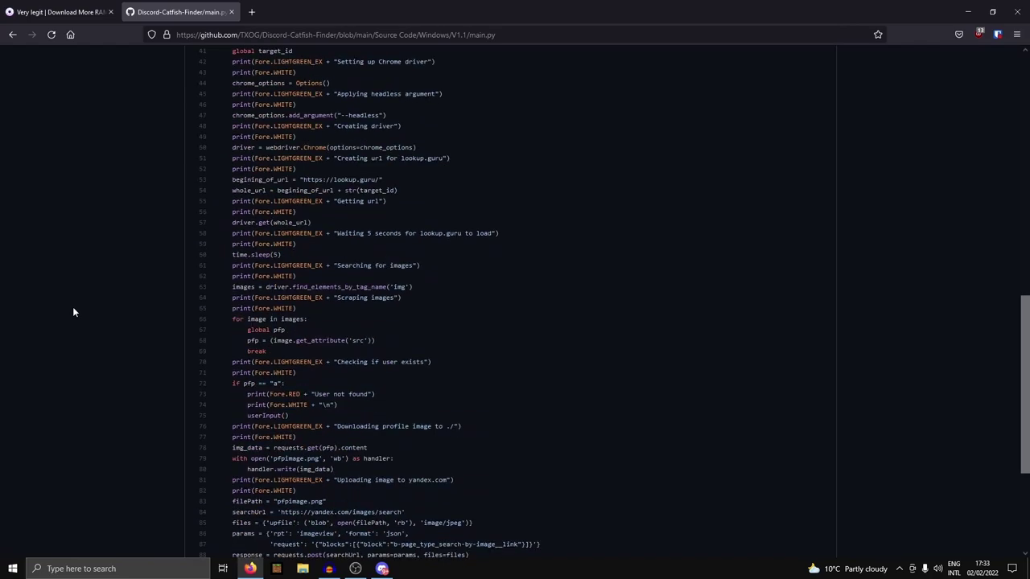
scroll(72, 307, "up", 8)
Return to the repository's main page, open the Discord Catfish Finder v1.1 release and read its release notes.
left_click(32, 129)
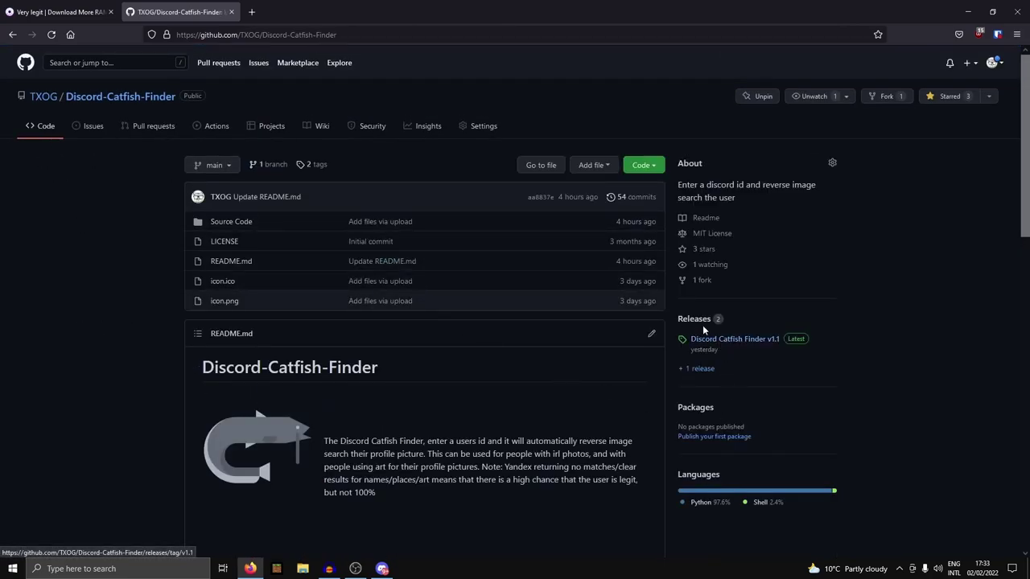
left_click(701, 322)
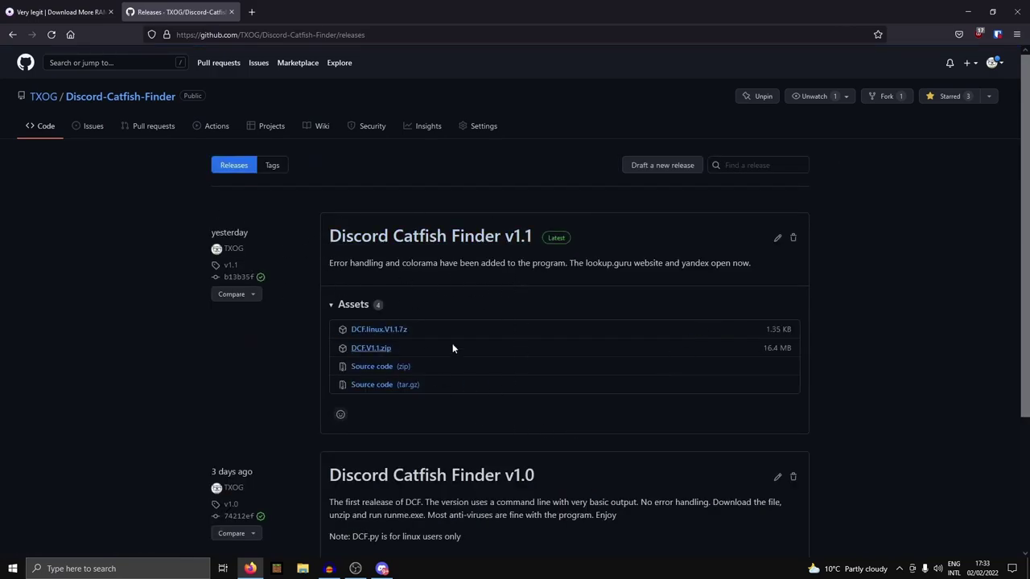
left_click(456, 236)
left_click_drag(268, 272, 477, 295)
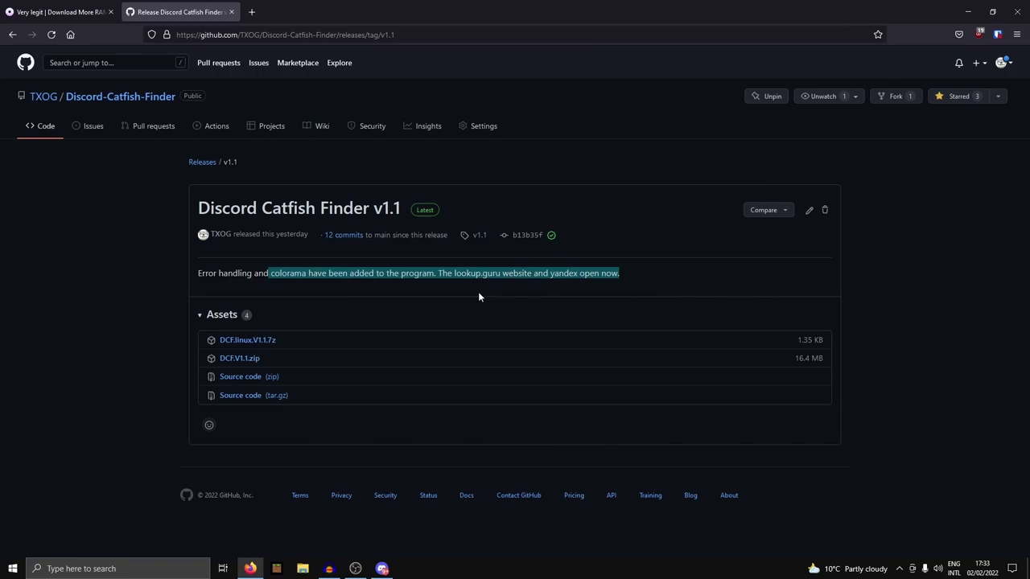
left_click(478, 296)
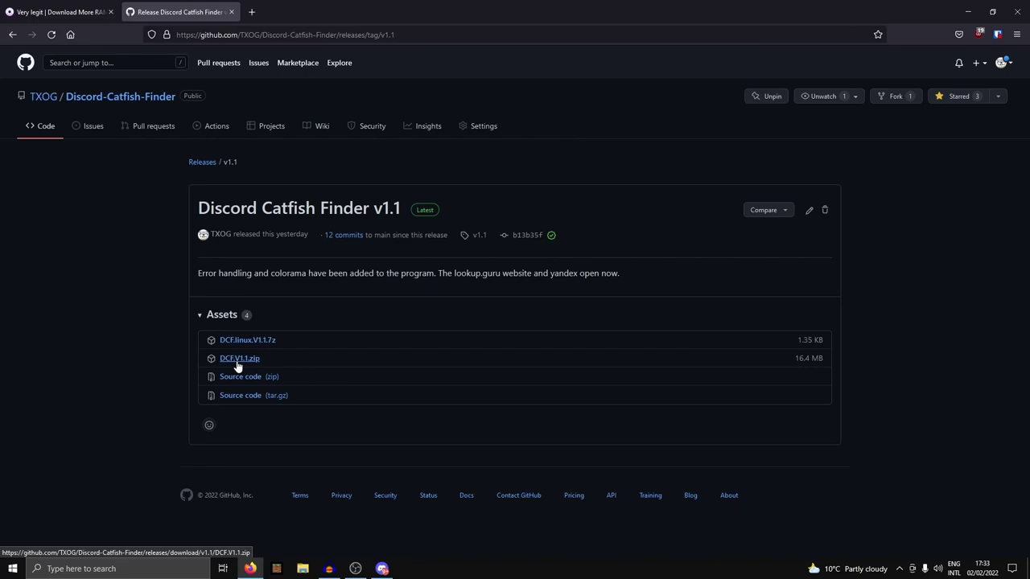
Download DCF.V1.1.zip, open it with WinRAR archiver and dismiss the licence reminder.
left_click(237, 360)
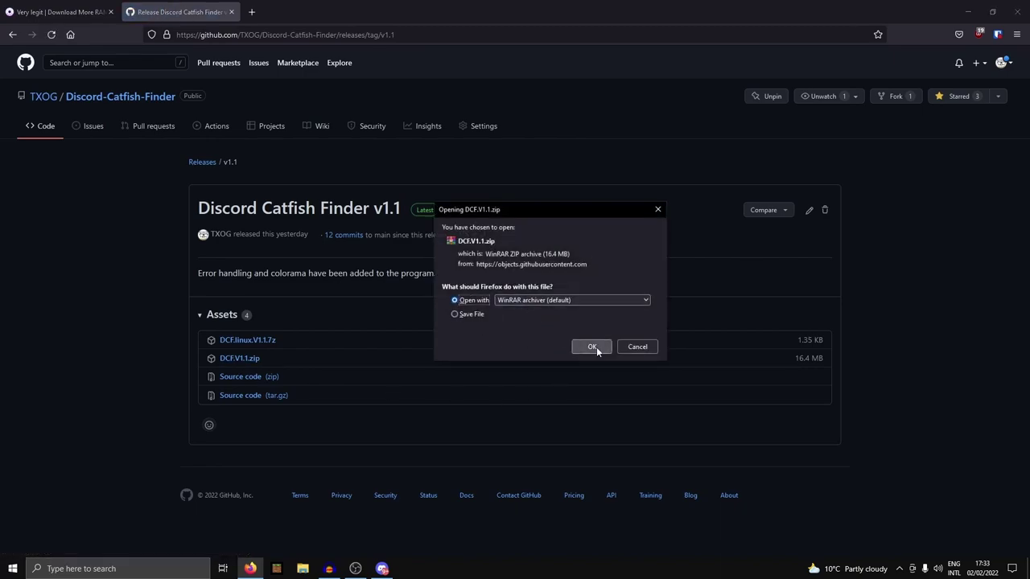
left_click(592, 347)
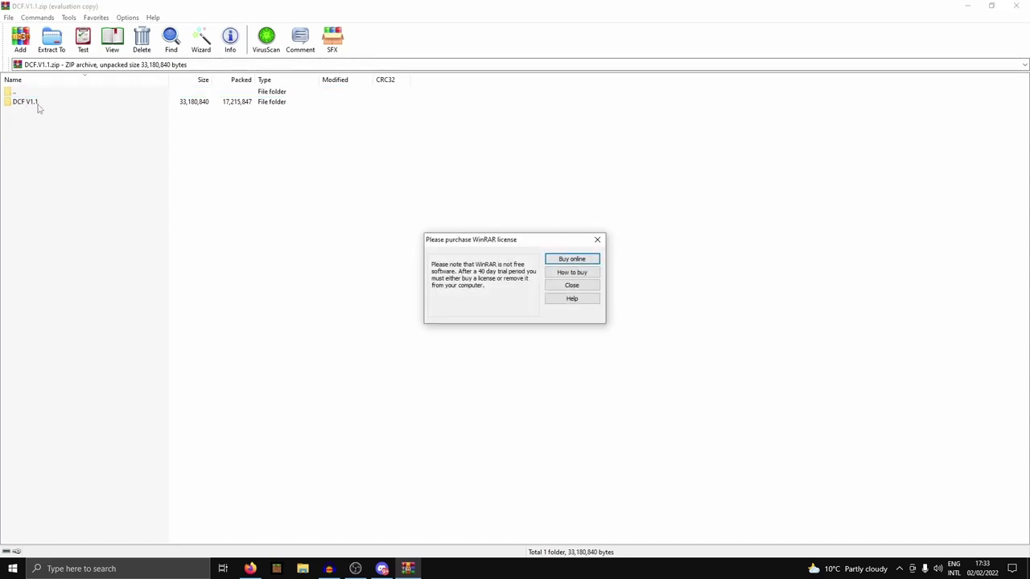
key("Escape")
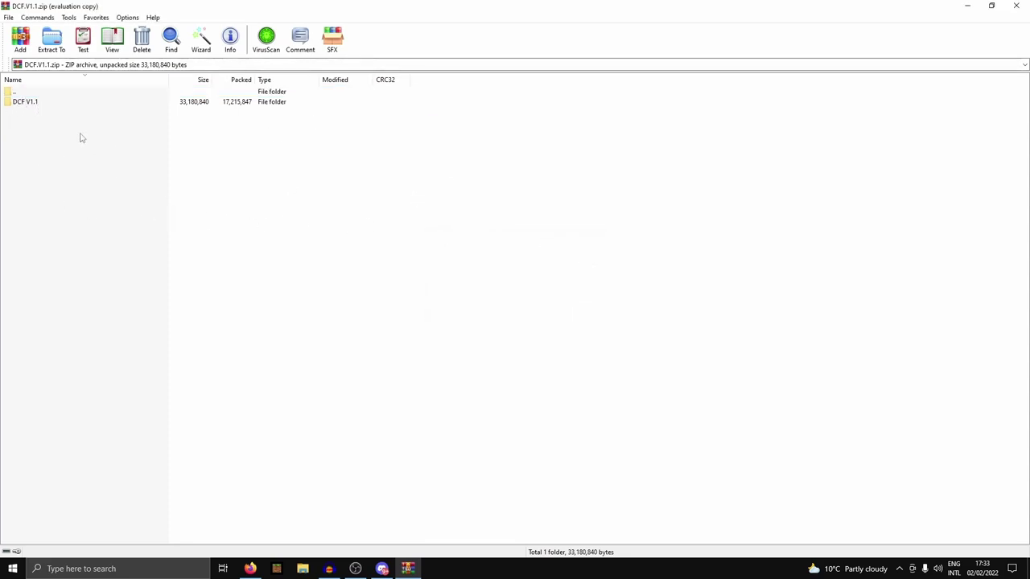
Extract the DCF V1.1 folder to the Desktop, and close the archive and browser windows.
left_click(68, 103)
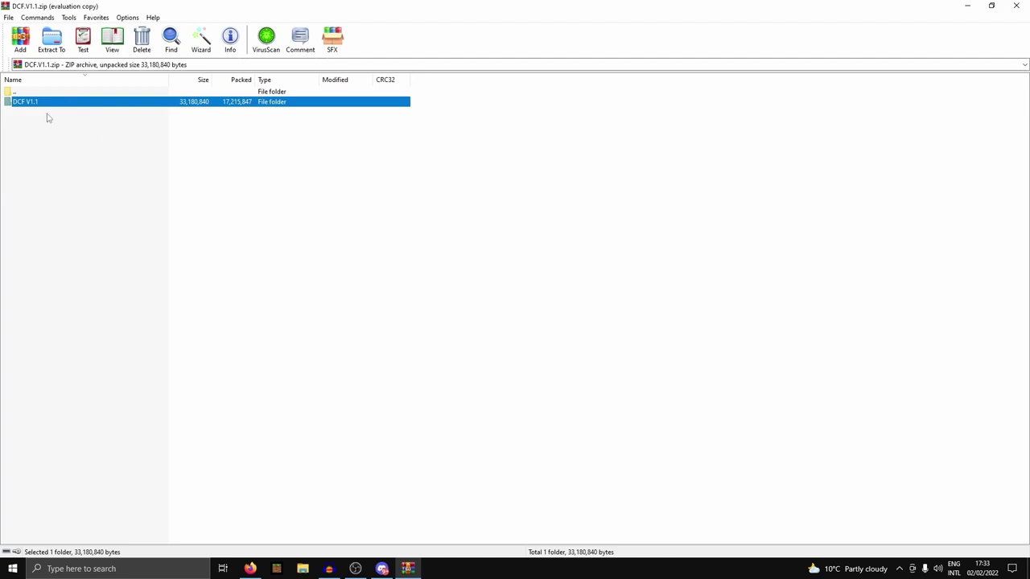
left_click(51, 37)
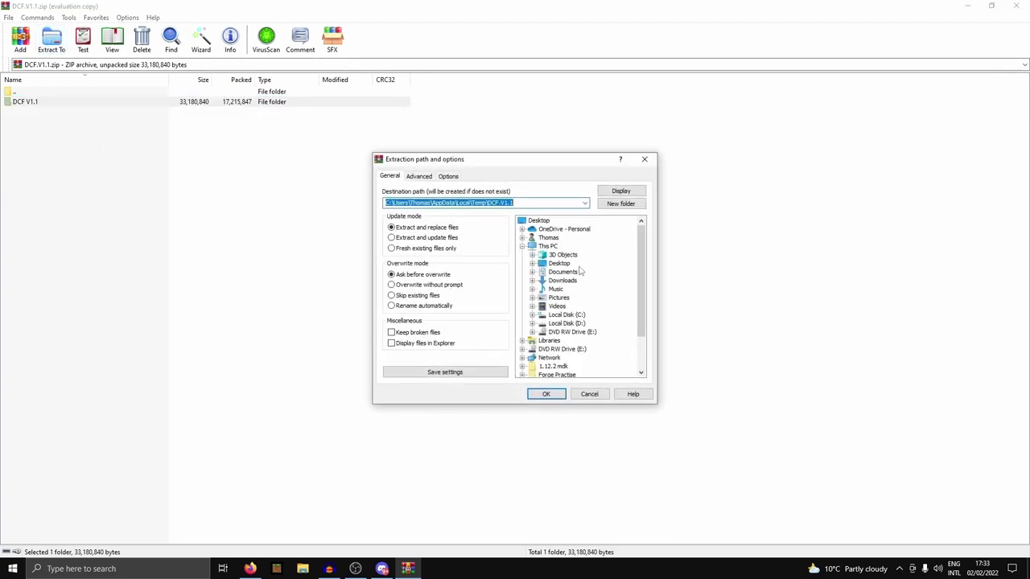
left_click(542, 222)
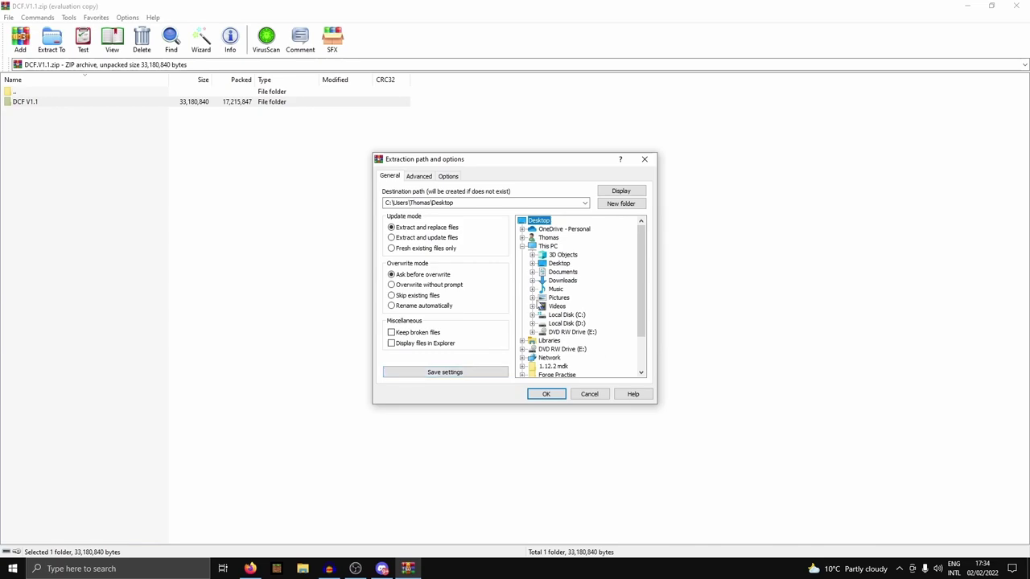
left_click(547, 394)
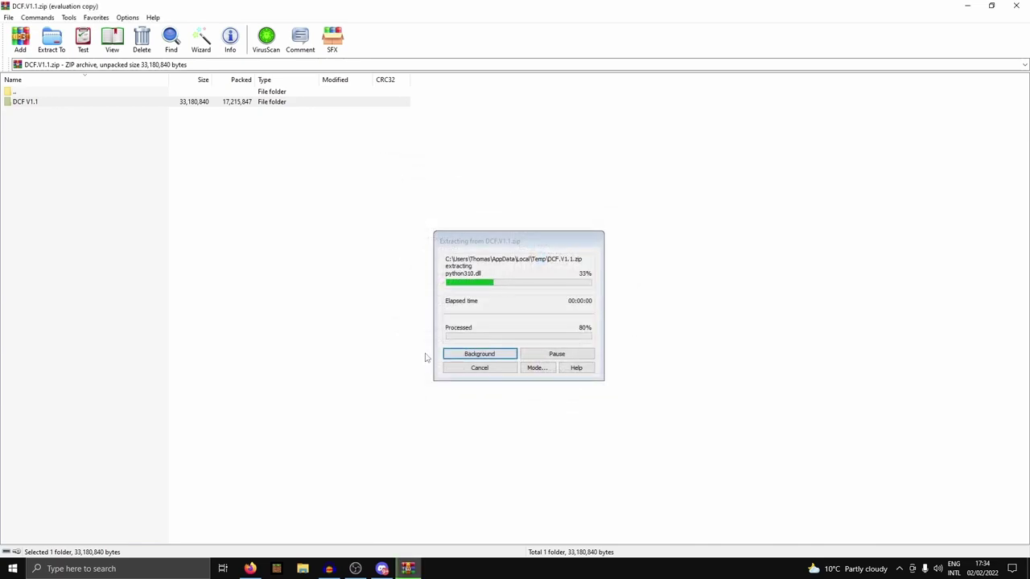
left_click(1016, 5)
left_click(1016, 7)
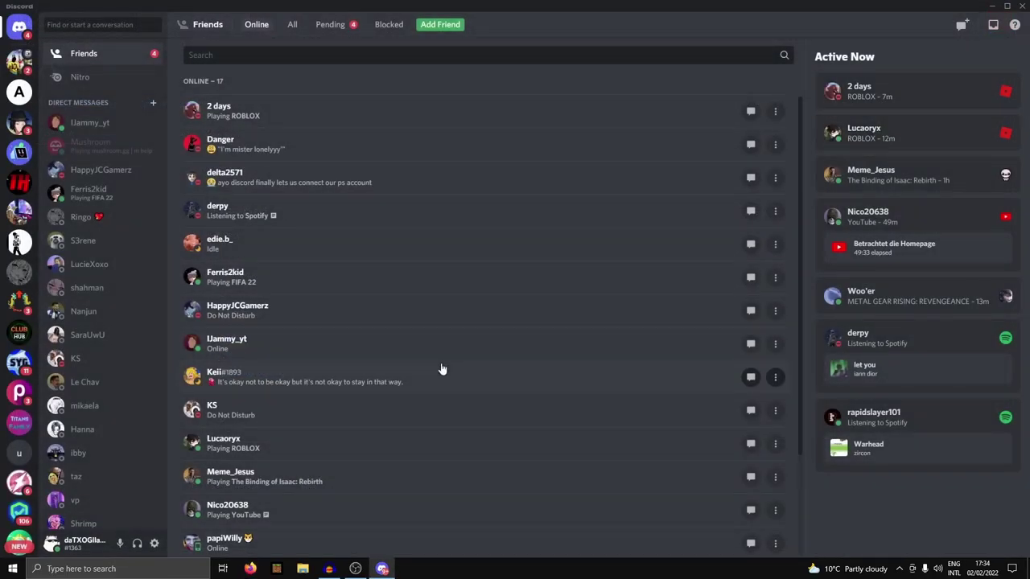
In Discord's Advanced settings, switch Developer Mode off and back on, and leave the settings.
left_click(154, 545)
scroll(234, 235, "down", 3)
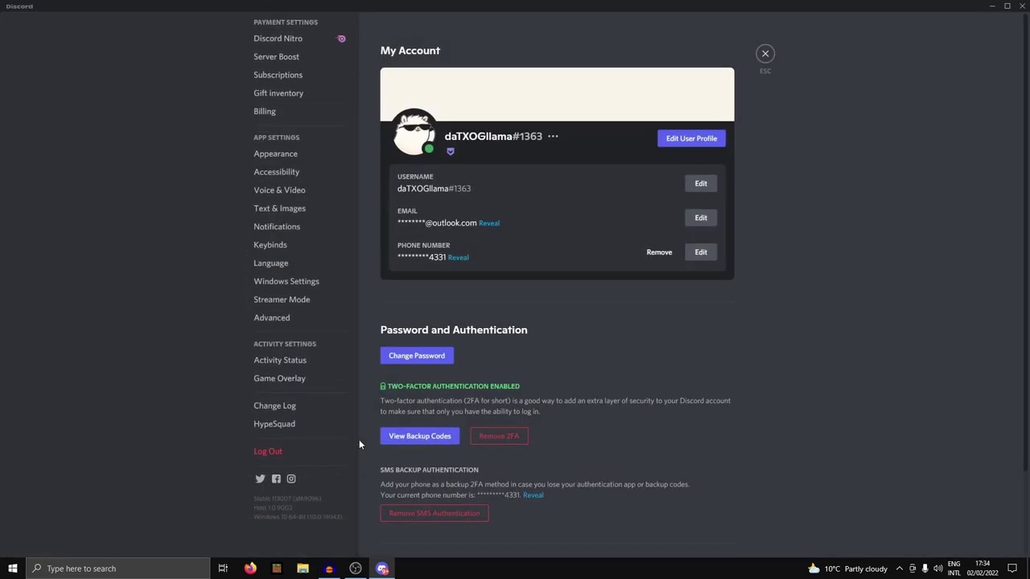
left_click(292, 321)
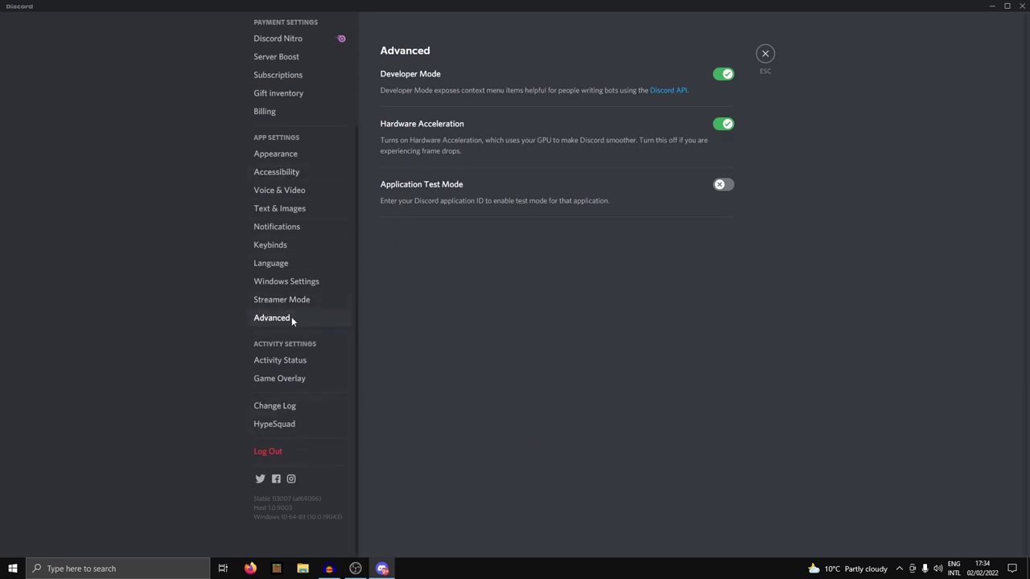
left_click(729, 77)
left_click(727, 81)
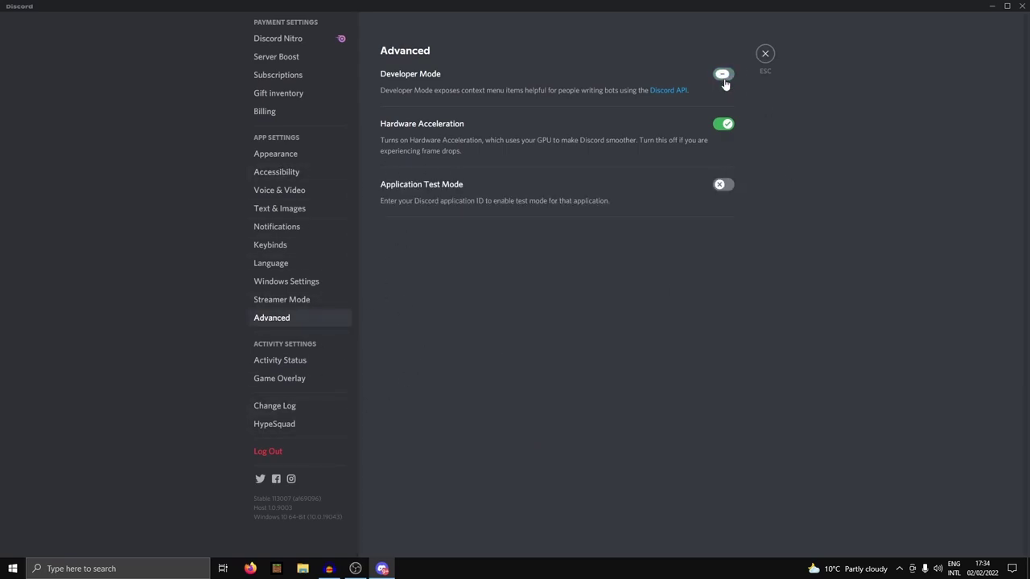
left_click(766, 53)
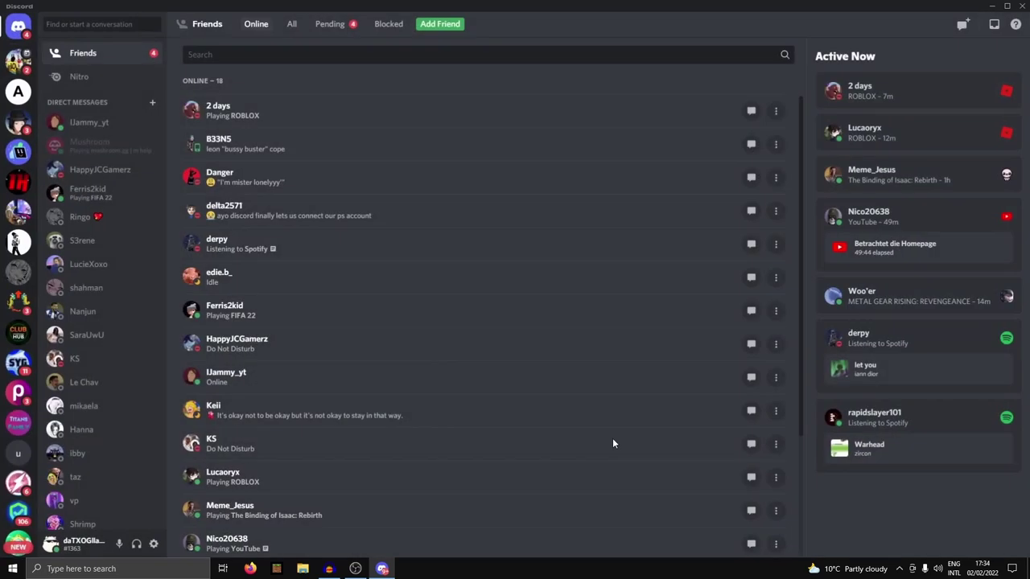
Copy the user ID of the first contact in the direct messages list.
right_click(91, 122)
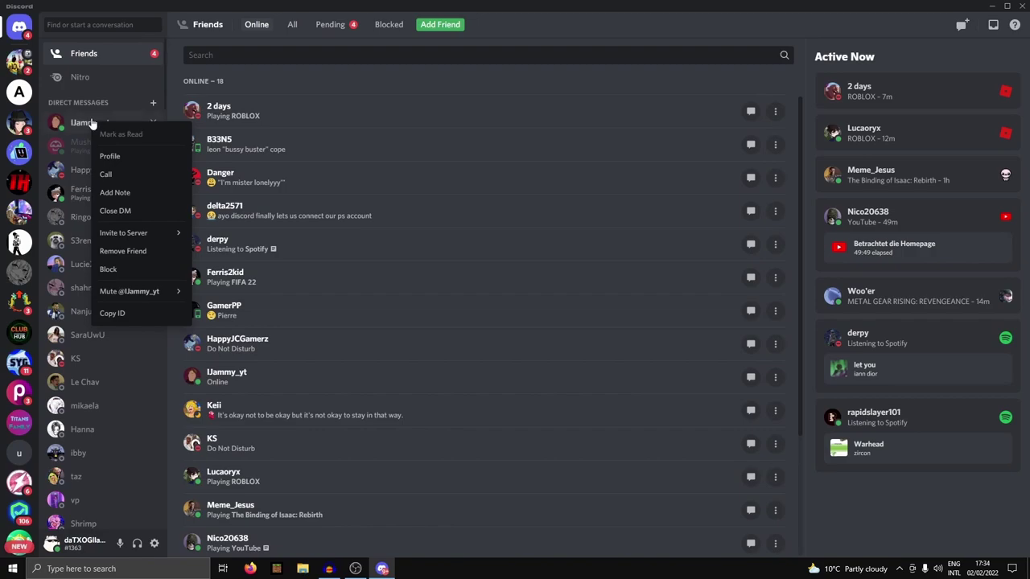
left_click(121, 313)
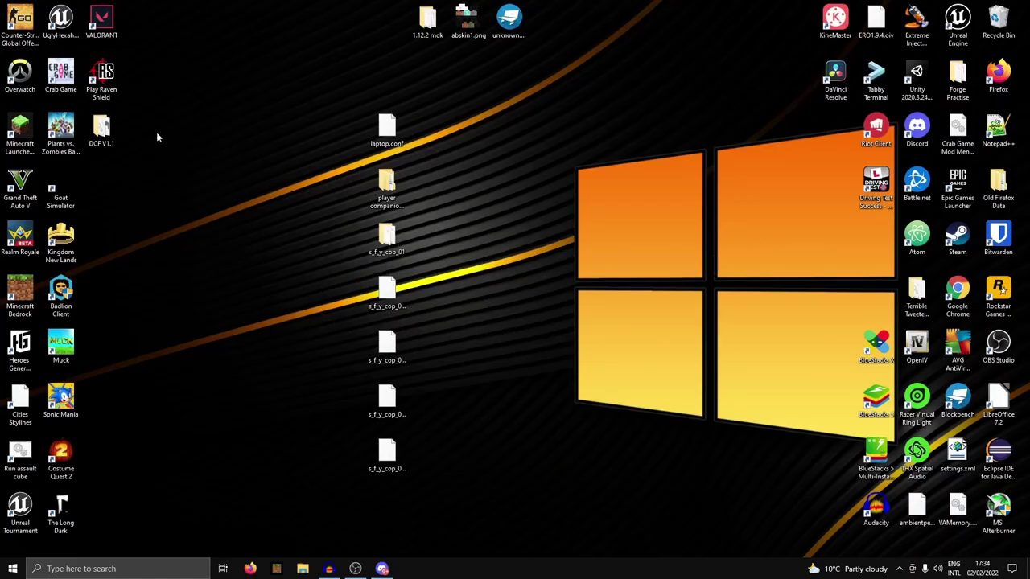
Move the DCF V1.1 folder to an empty spot near the middle of the desktop and open it.
left_click_drag(119, 133, 165, 133)
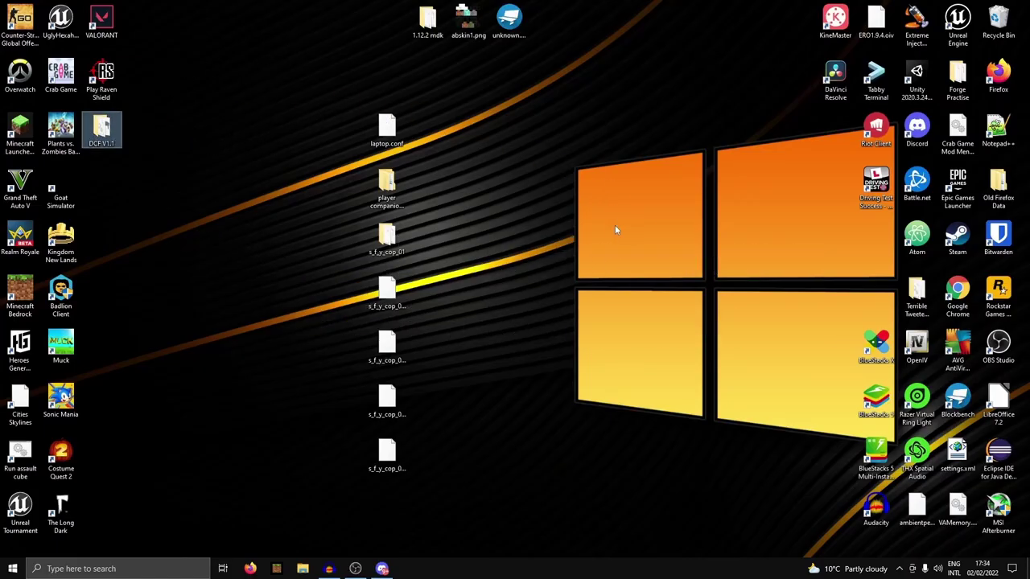
left_click_drag(615, 230, 546, 189)
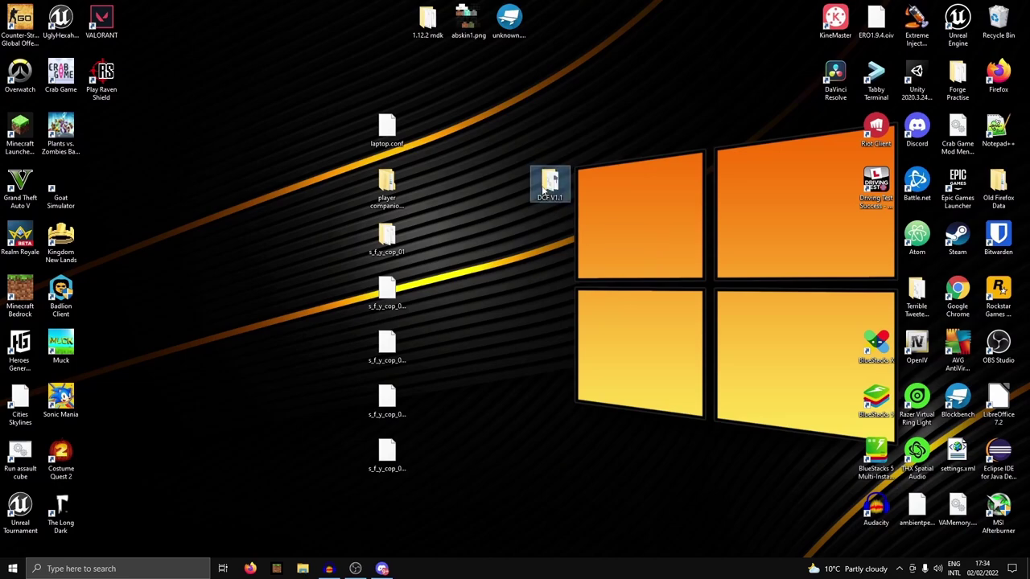
double_click(544, 186)
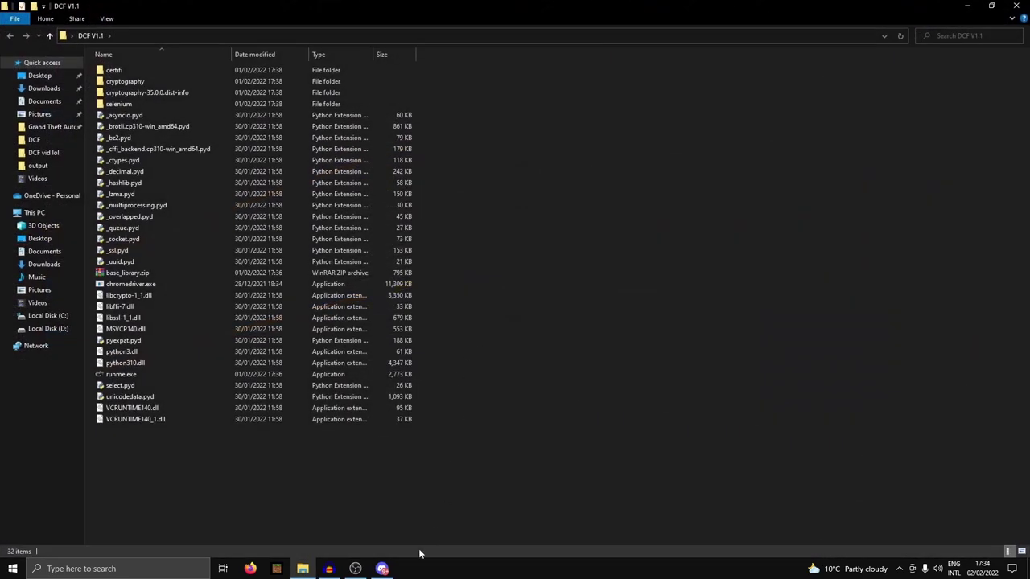
Select runme.exe, allow it in AVG to access the protected Desktop folder, and dismiss the AVG confirmation.
left_click(158, 376)
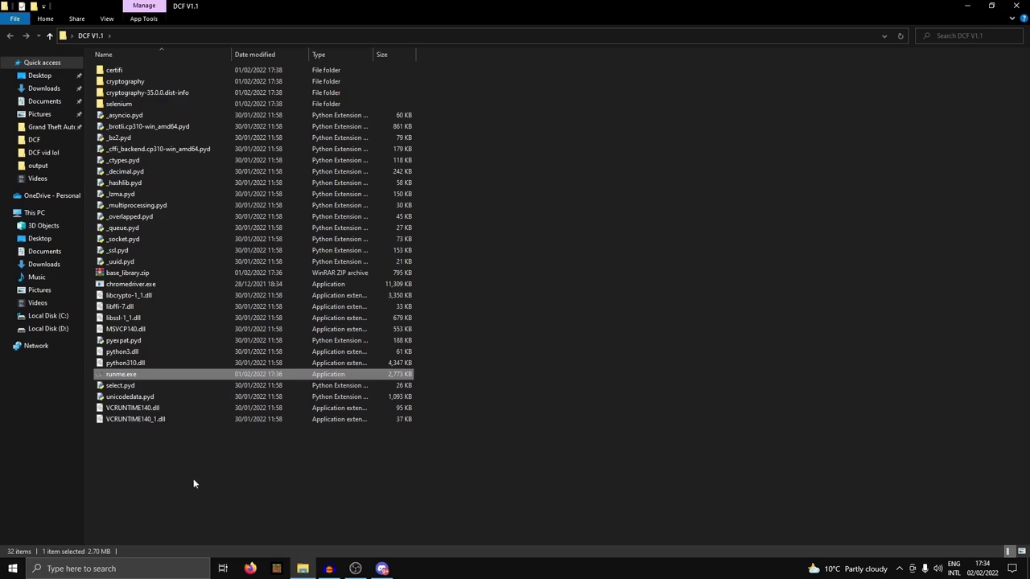
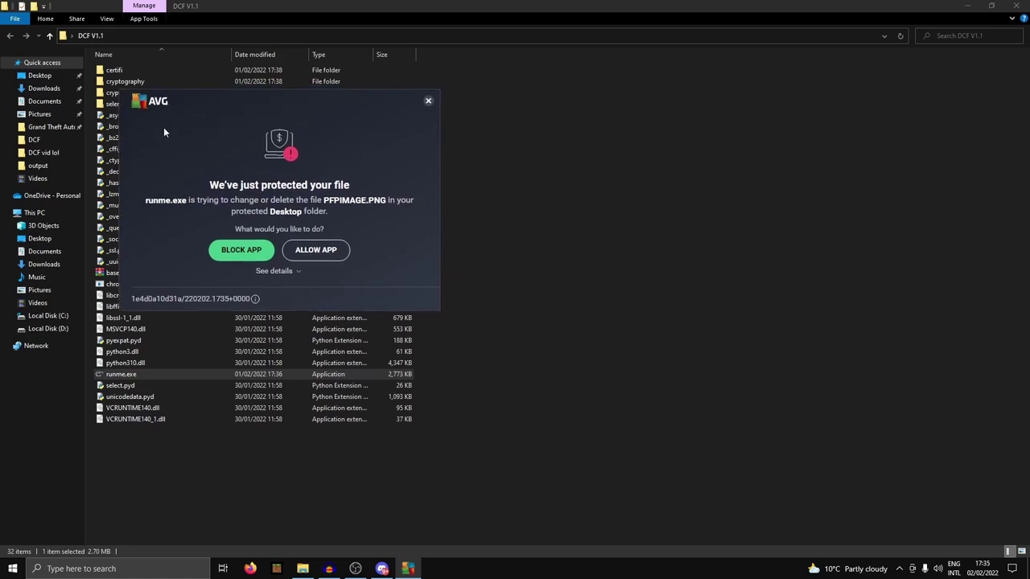
left_click(312, 249)
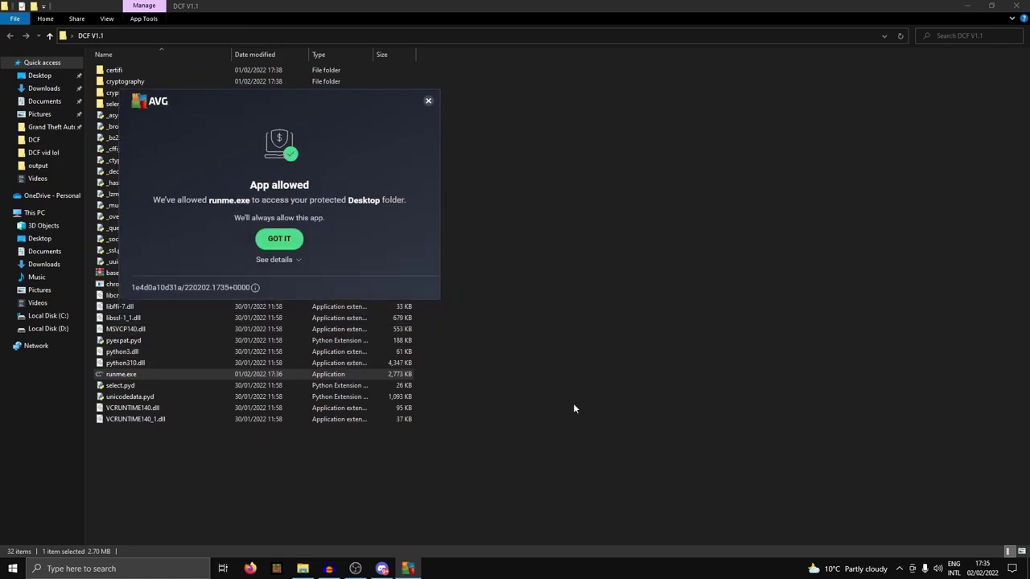
left_click(282, 242)
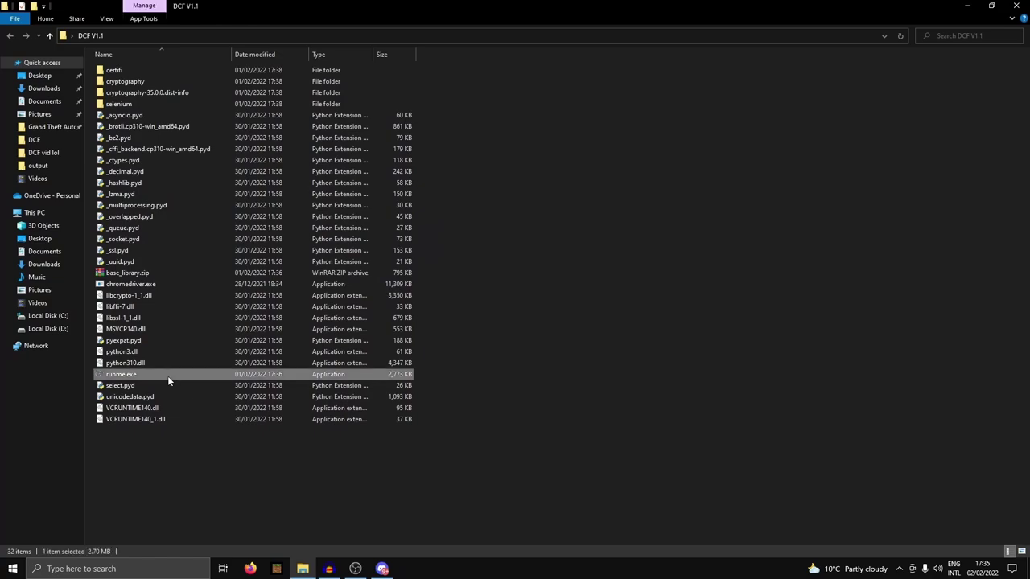
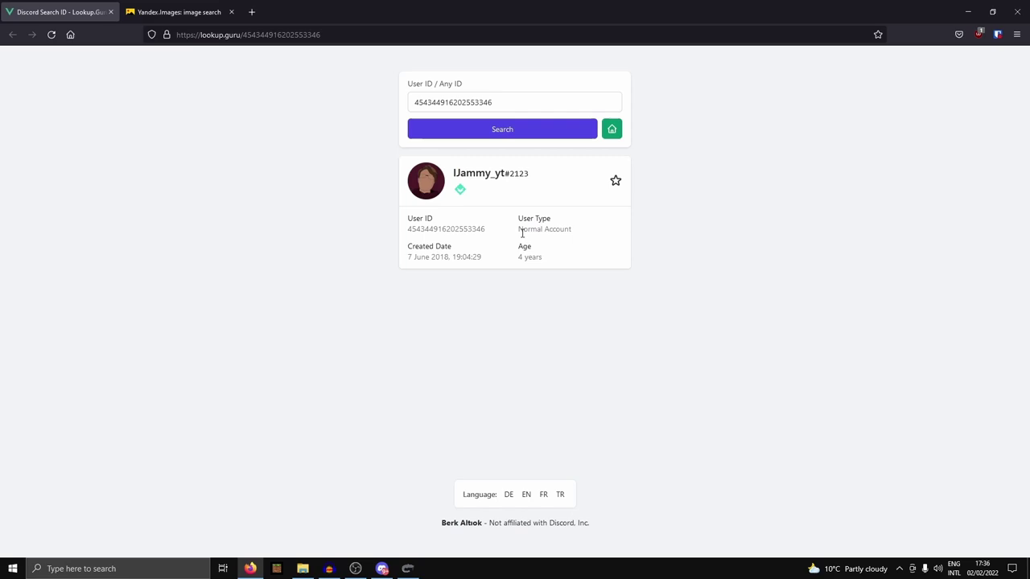
Examine the account details on Lookup.Guru and the matching sites and similar images in the Yandex reverse image search.
left_click_drag(561, 279, 379, 233)
left_click(413, 260)
left_click(136, 7)
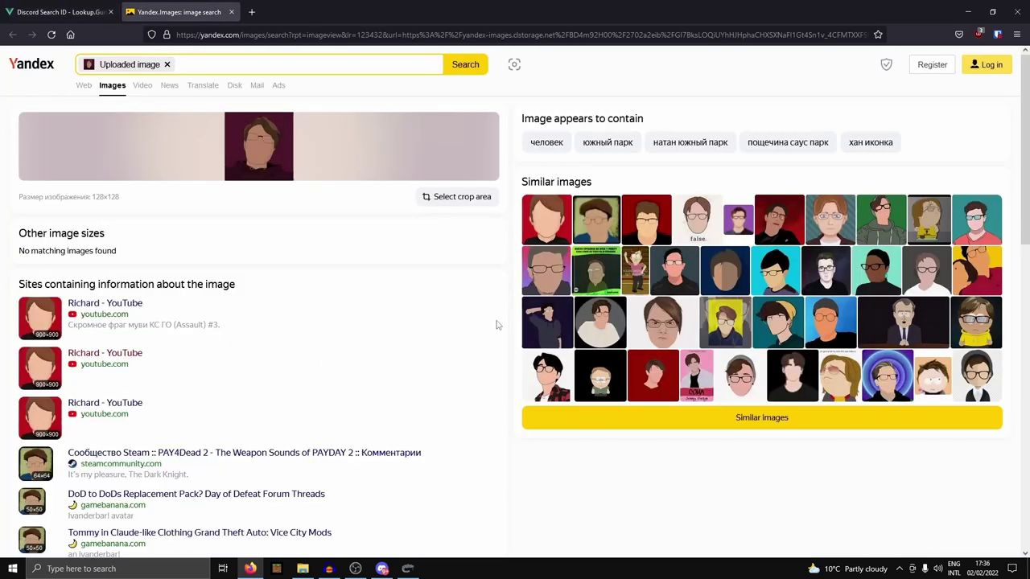
scroll(212, 398, "down", 2)
scroll(241, 370, "up", 2)
scroll(309, 309, "down", 3)
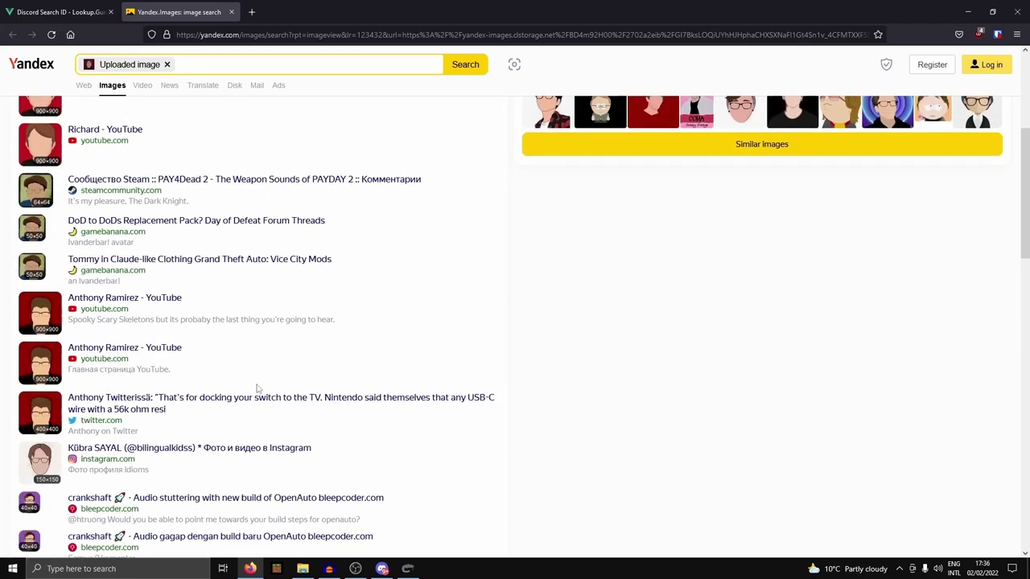
scroll(253, 393, "up", 3)
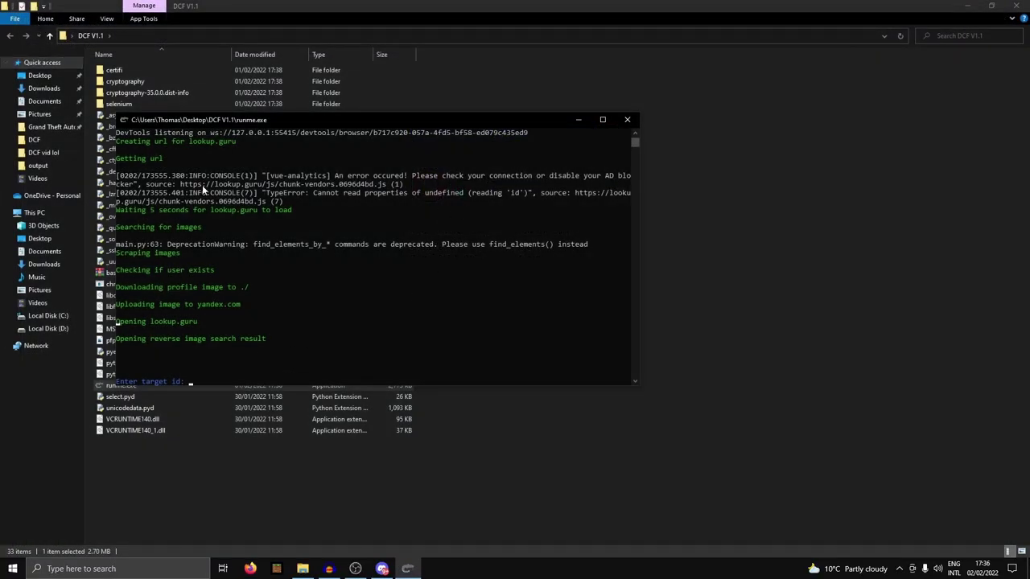
Review the end of the runme.exe console output and close the console window.
scroll(181, 346, "down", 1)
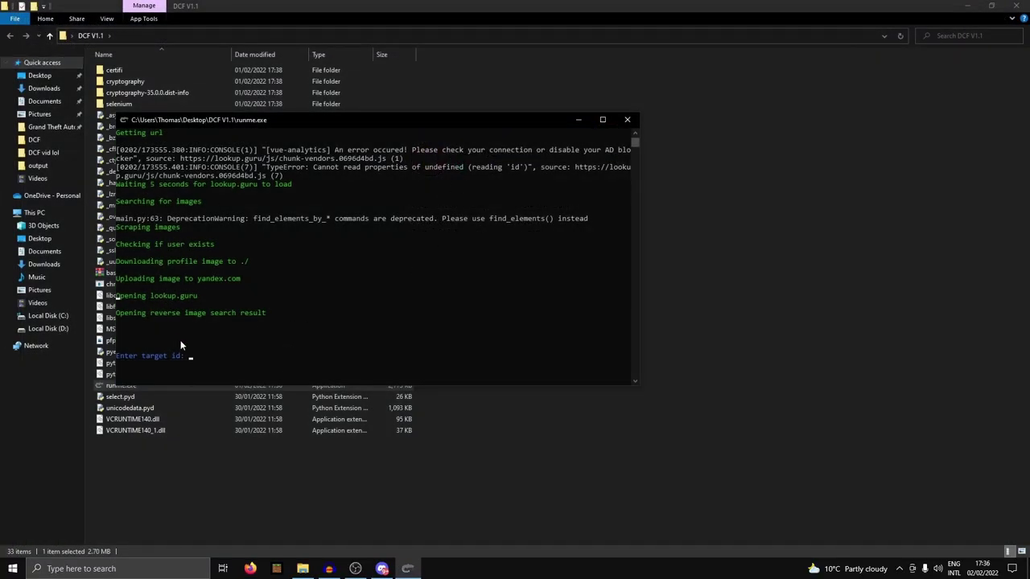
left_click(627, 119)
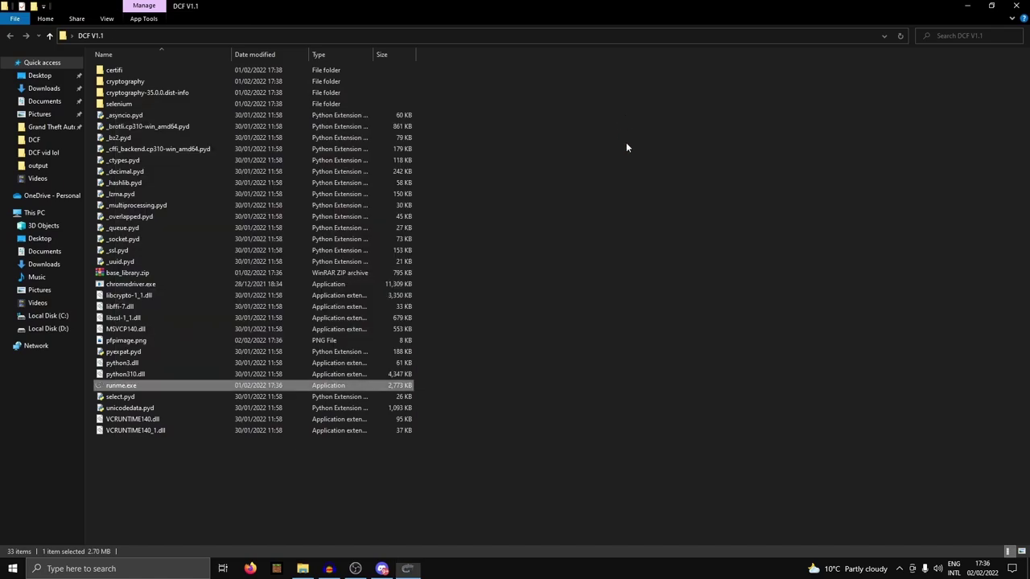